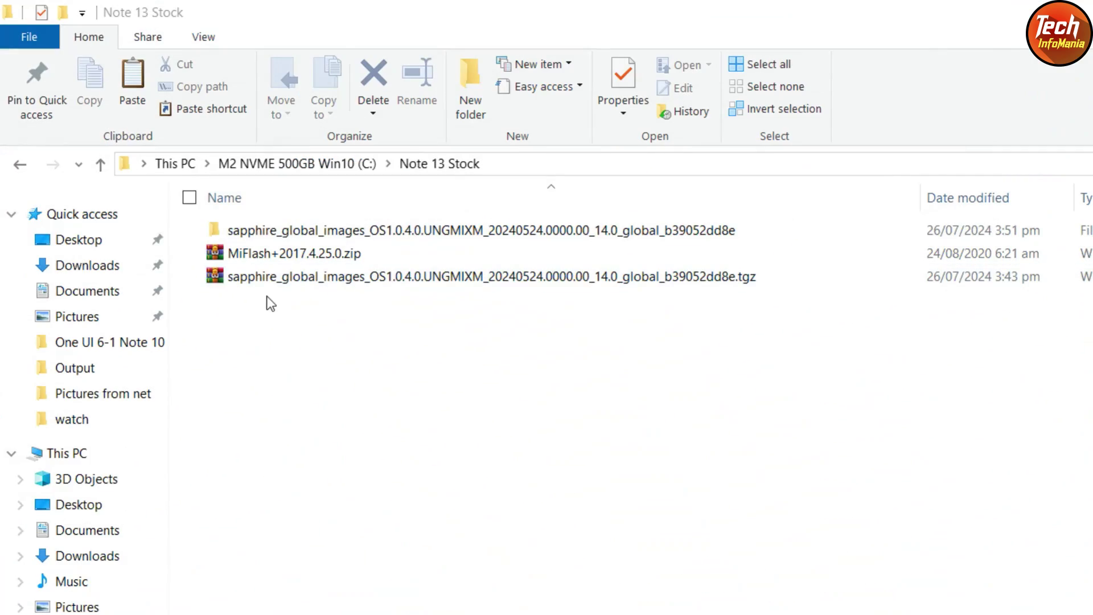
Point out the sapphire ROM .tgz archive and MiFlash+2017.4.25.0.zip in the Note 13 Stock folder
left_click_drag(268, 295, 253, 228)
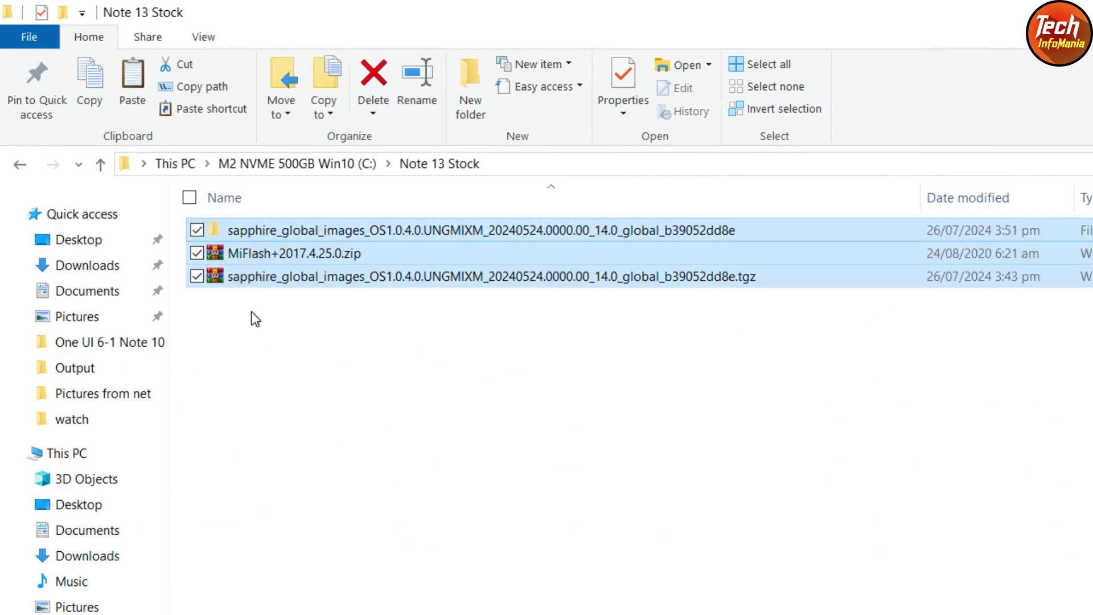
left_click(251, 302)
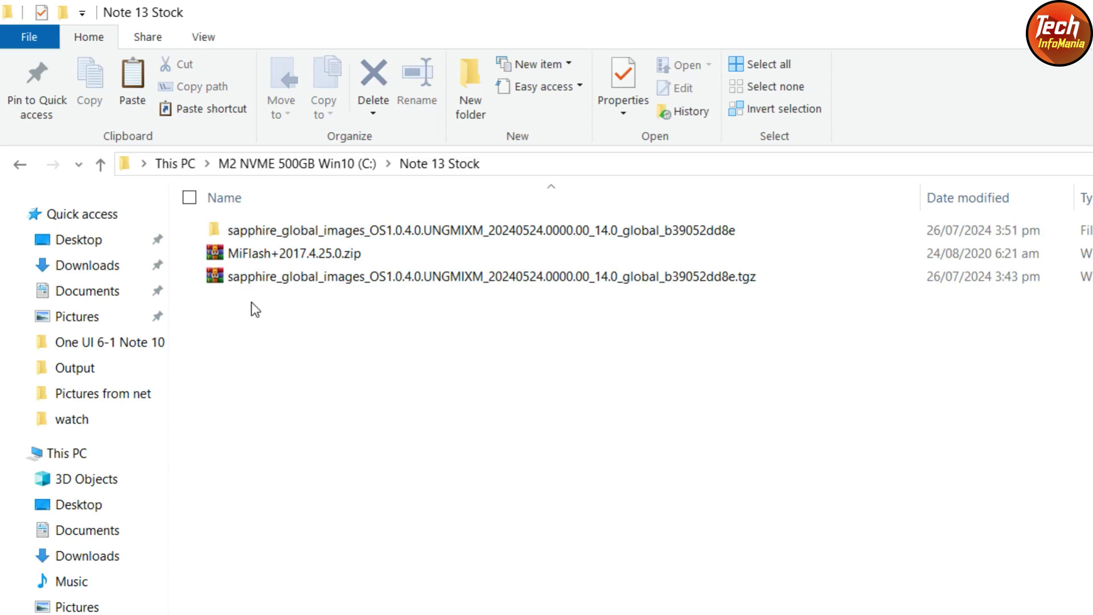
left_click(283, 285)
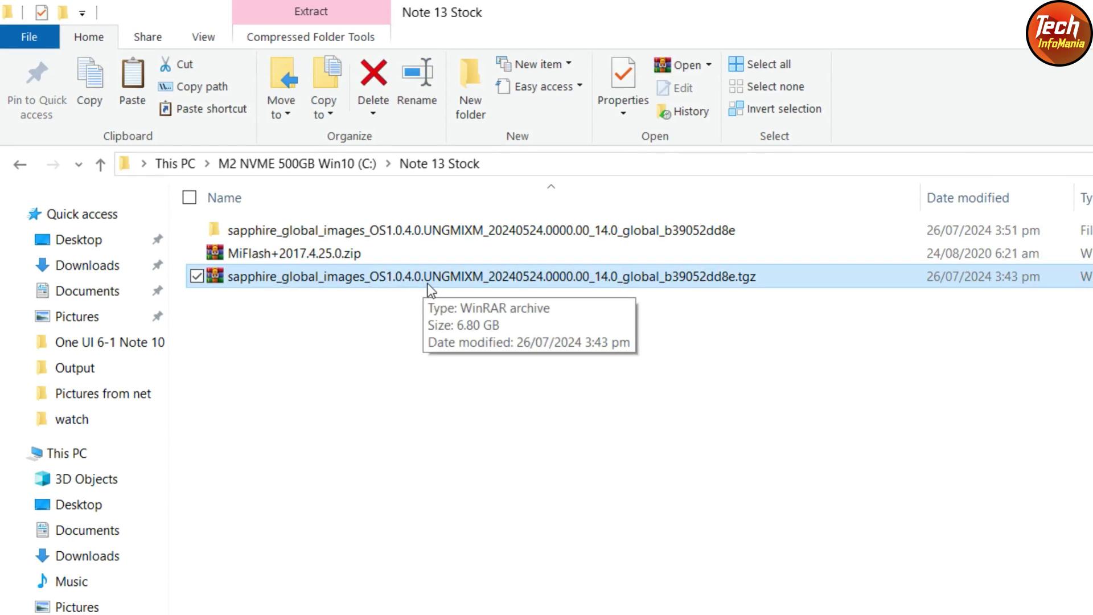
left_click(323, 255)
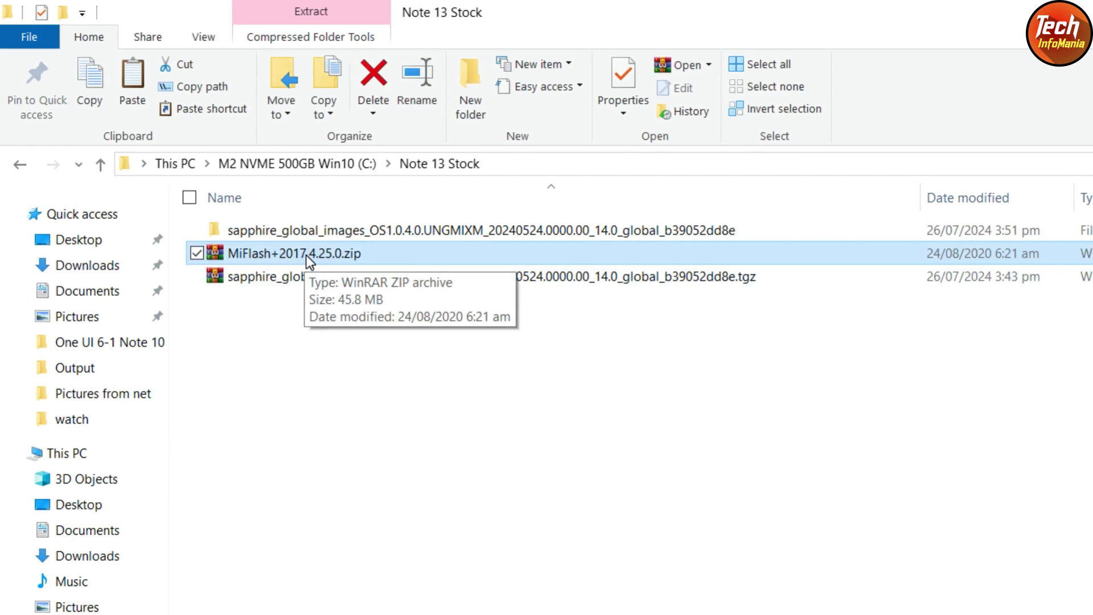
key("alt+Tab")
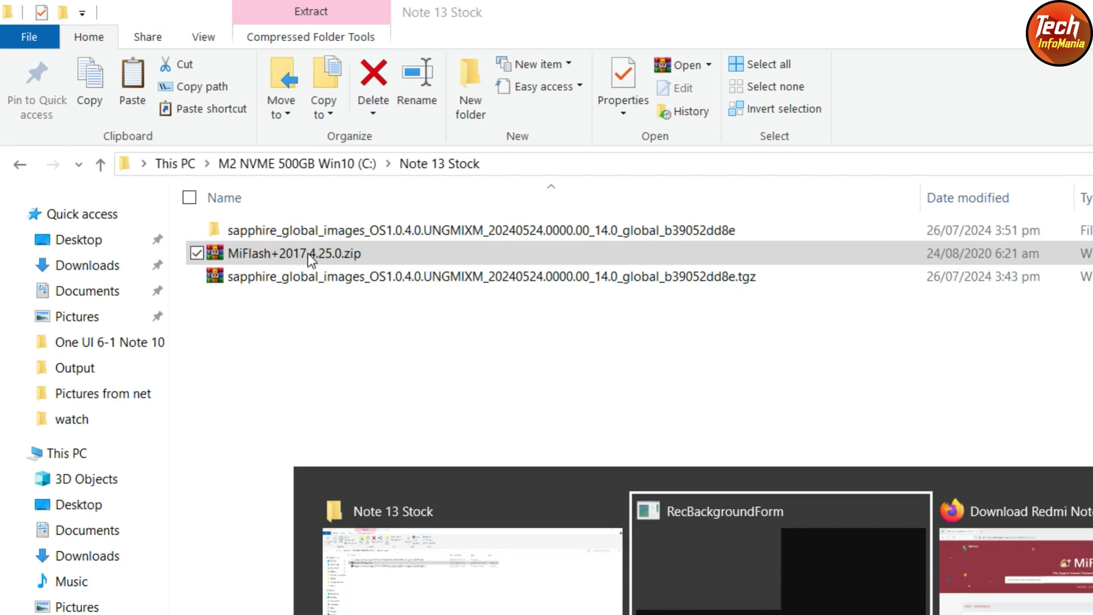
Search MiFirm's device box for 'redmi note 13'
key("alt+Tab")
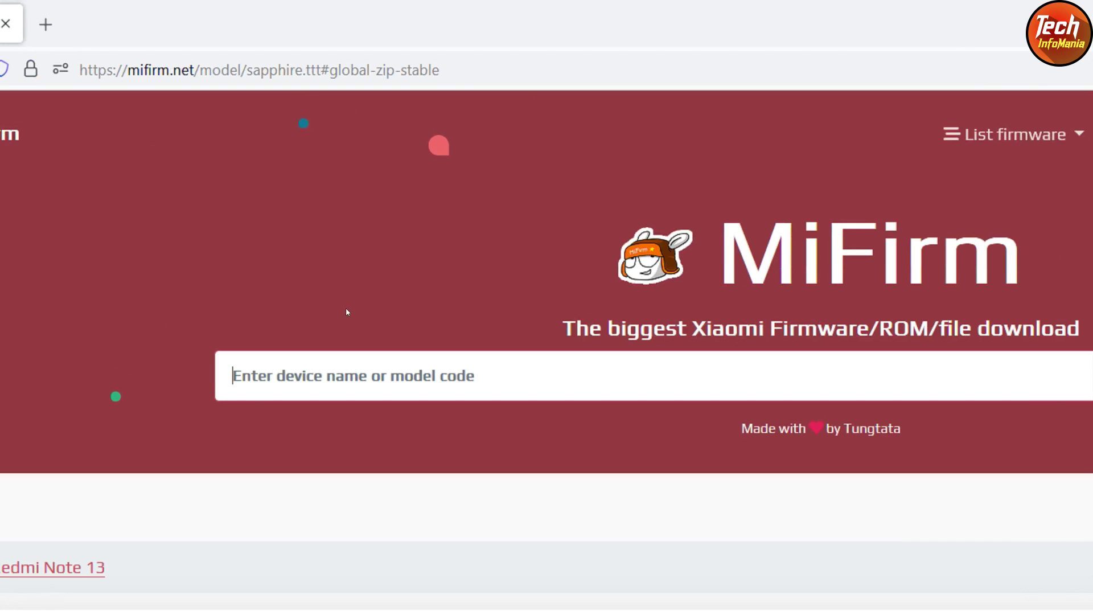
type("redmi")
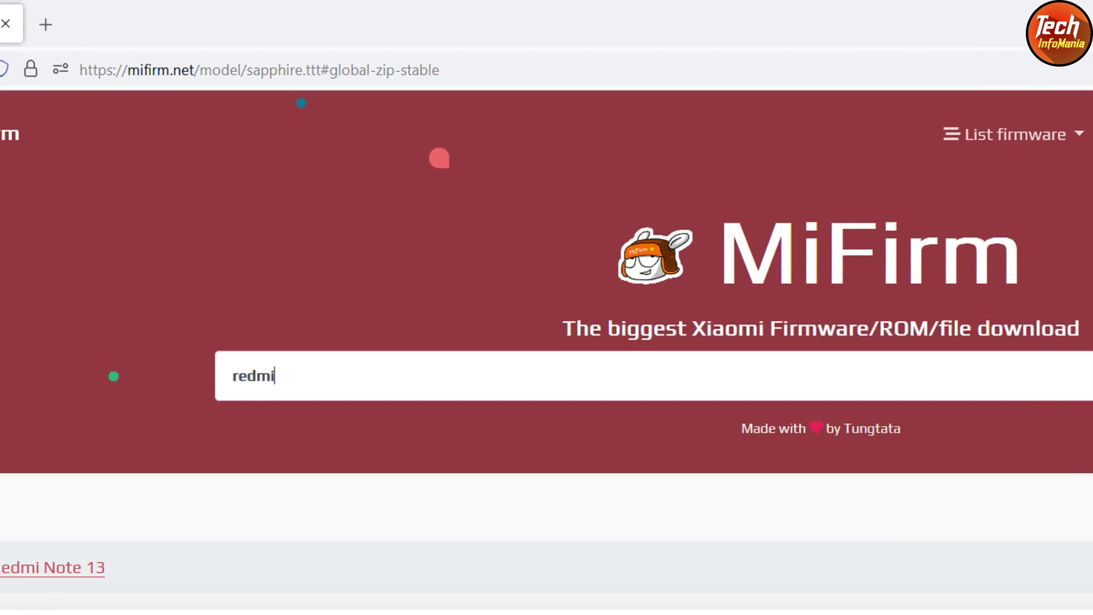
type(" note 13")
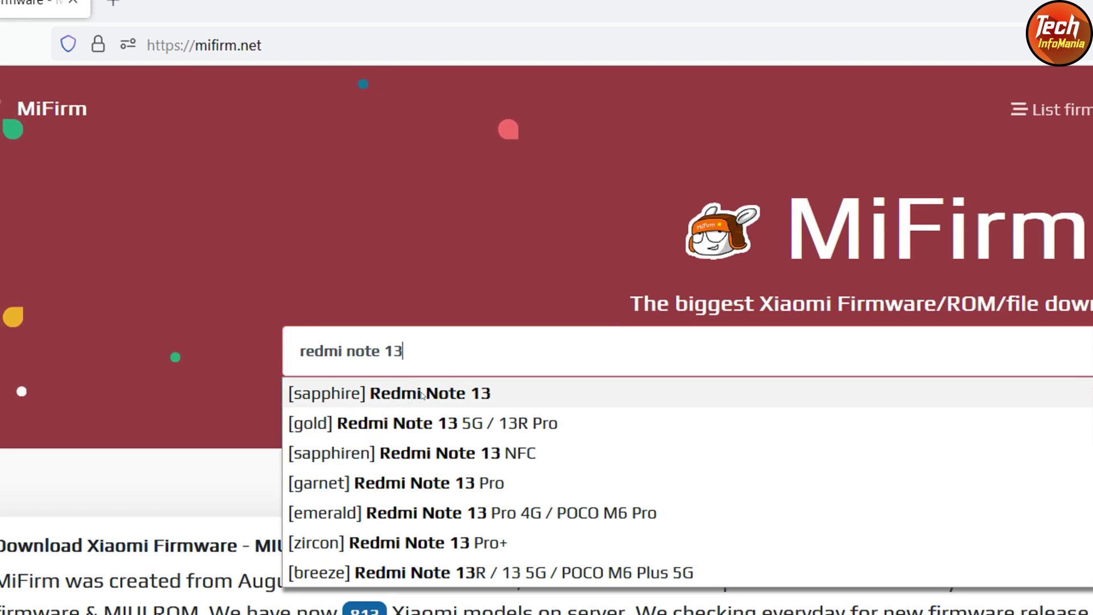
Open the Redmi Note 13 [sapphire] model page on MiFirm
left_click(336, 396)
scroll(459, 394, "down", 5)
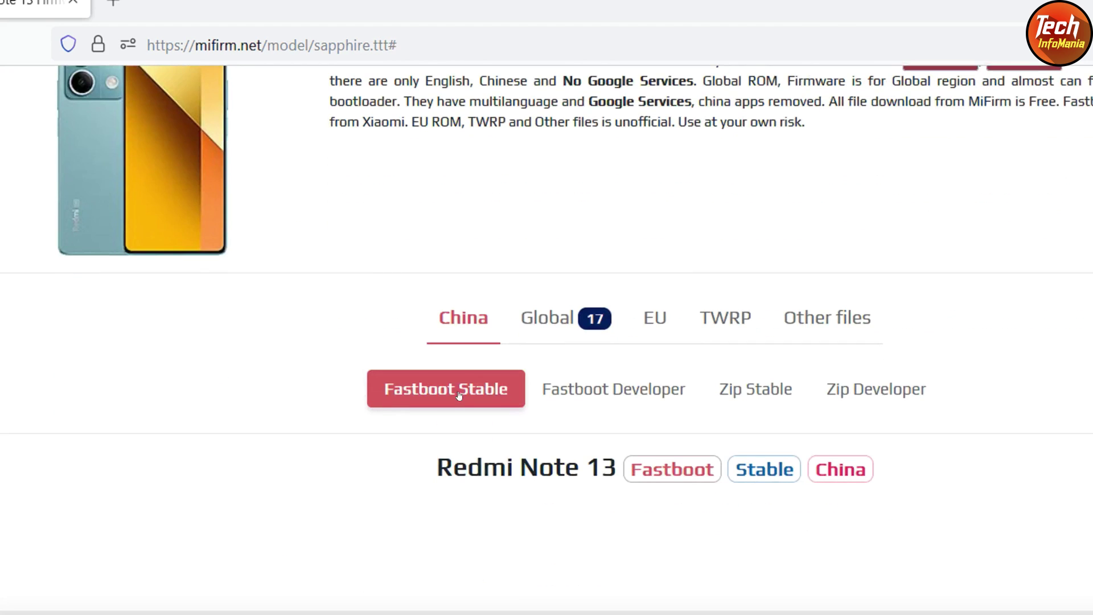
scroll(691, 334, "up", 3)
scroll(666, 356, "down", 1)
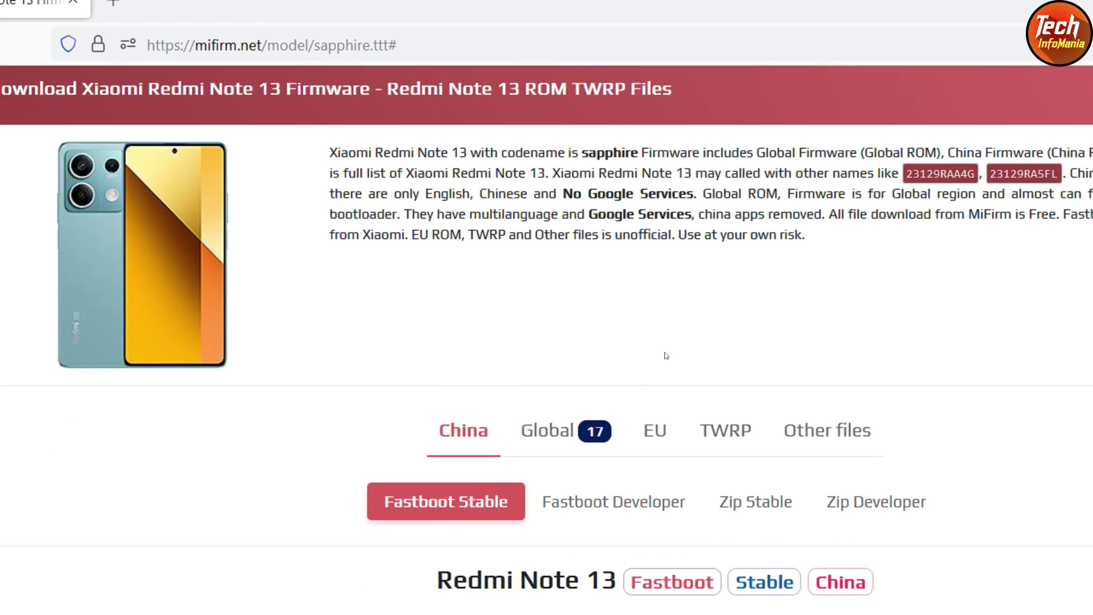
List the Global Fastboot Stable ROMs, topped by V816.0.4.0.UNGMIXM
left_click(564, 431)
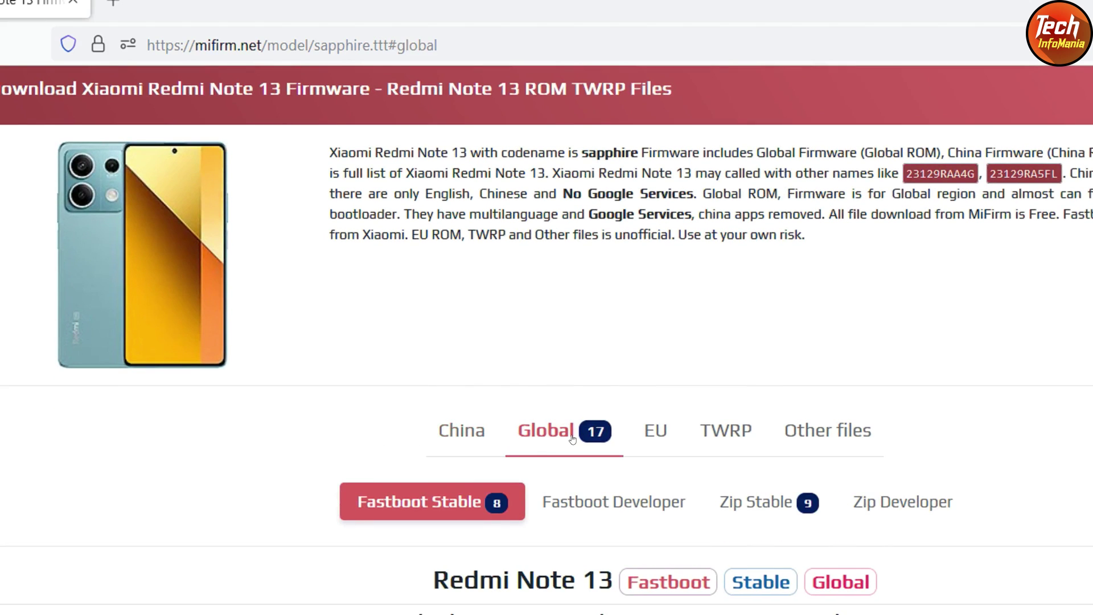
scroll(572, 438, "down", 4)
scroll(471, 431, "down", 2)
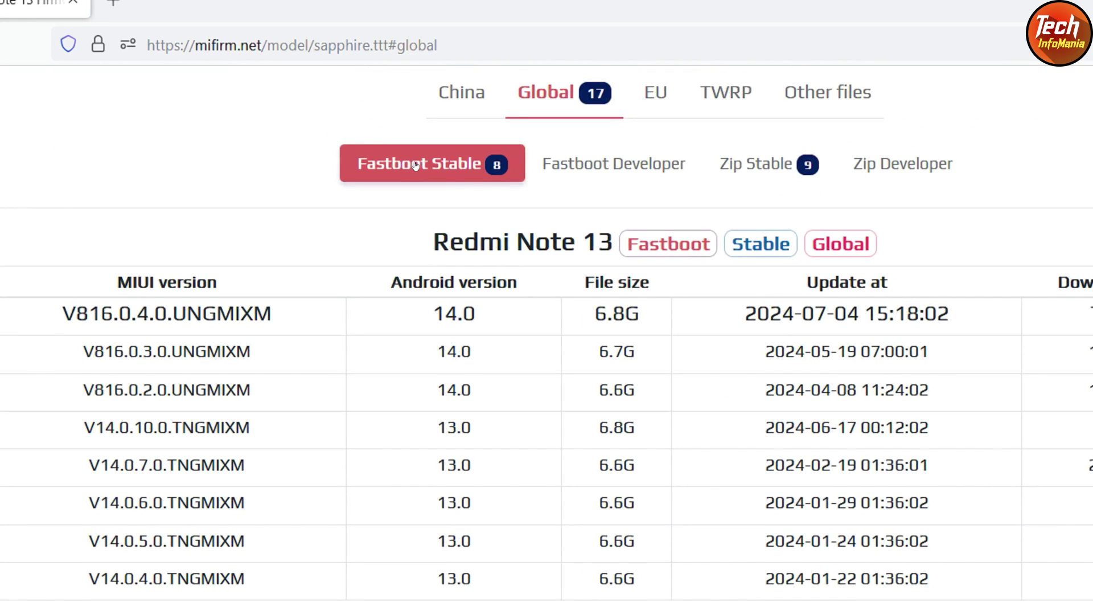
left_click(751, 171)
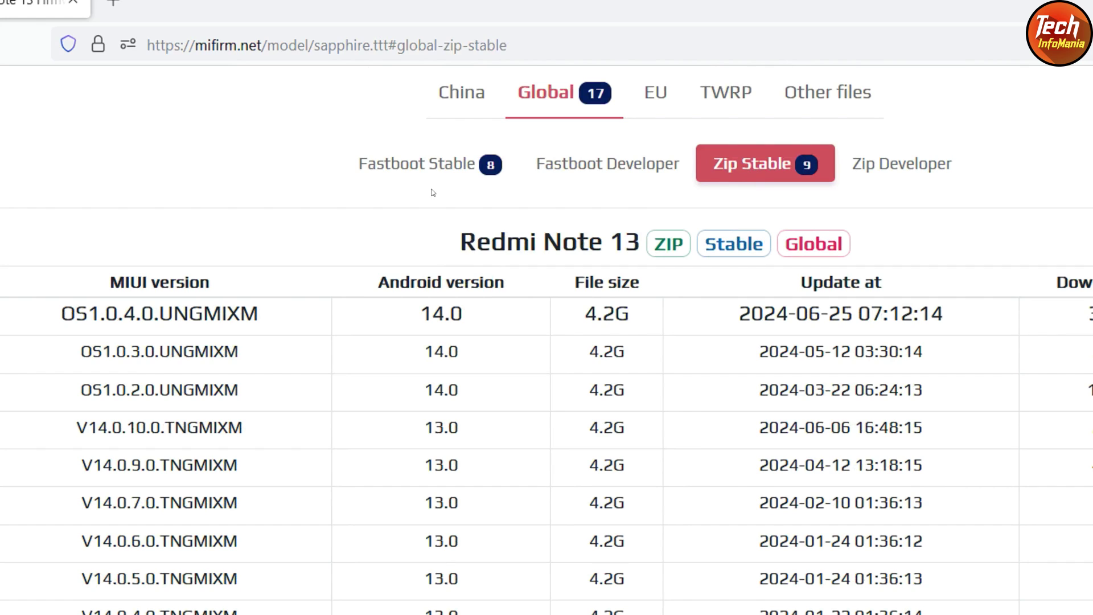
left_click(404, 166)
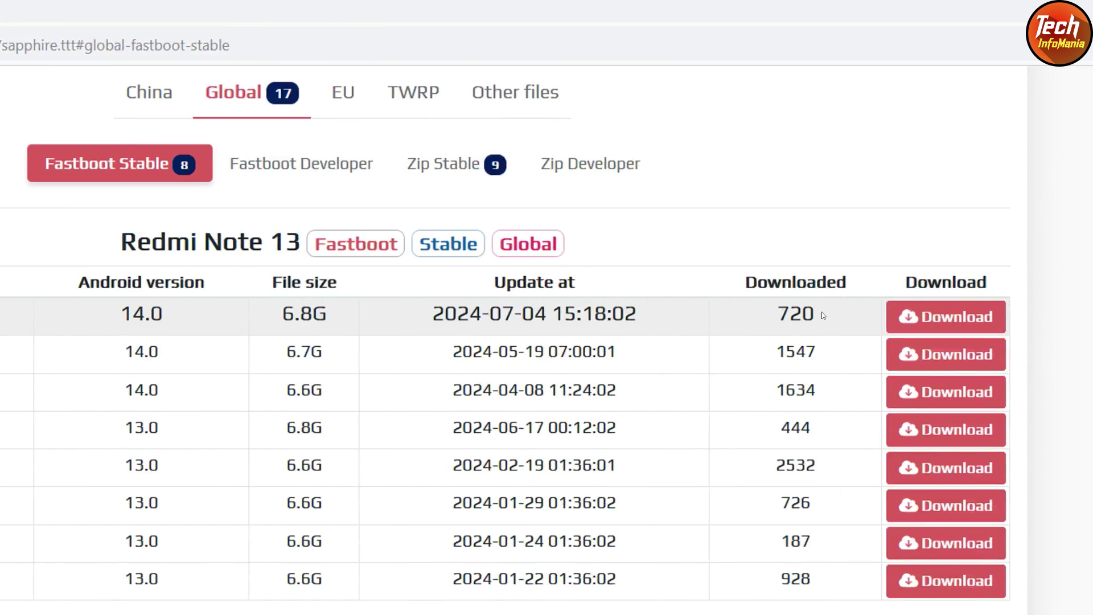
Open the V816.0.4.0.UNGMIXM download page and check its 6.8G .tgz file and download servers
left_click(865, 317)
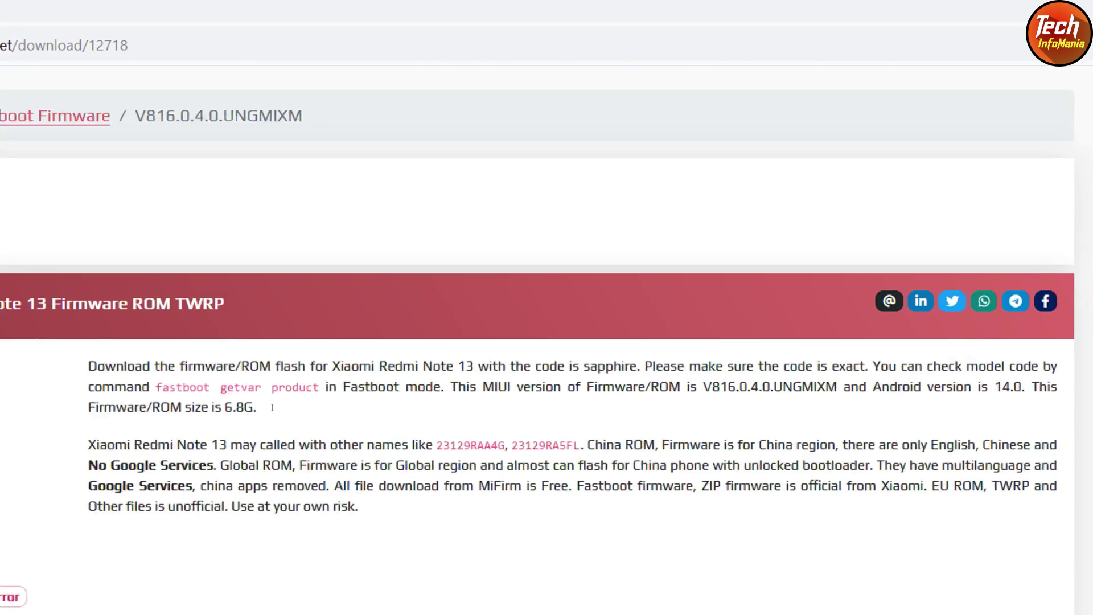
scroll(273, 408, "down", 10)
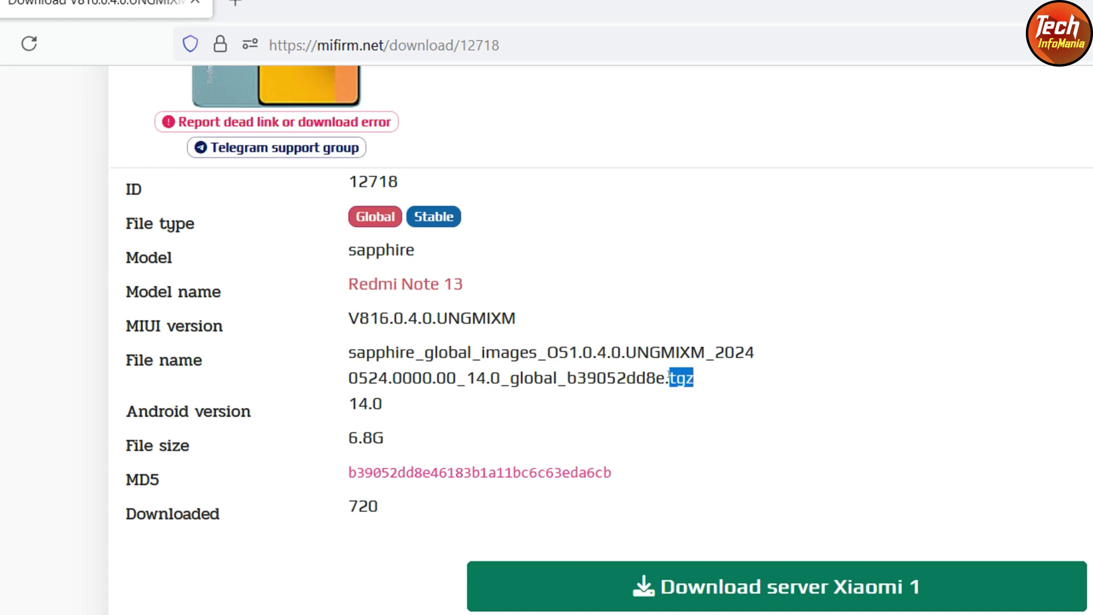
left_click_drag(398, 442, 372, 438)
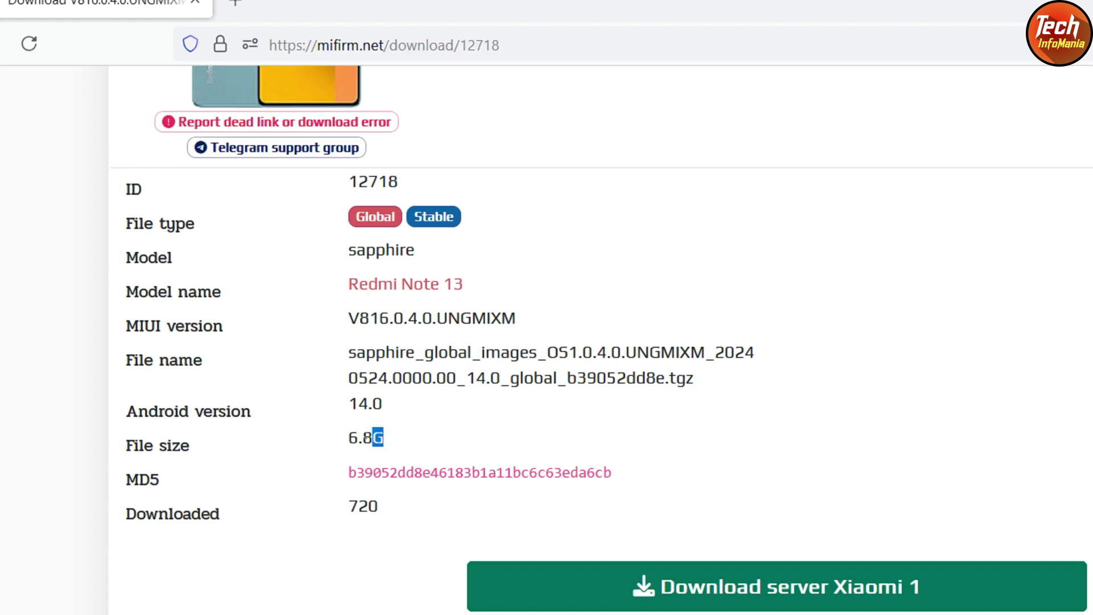
scroll(768, 439, "down", 4)
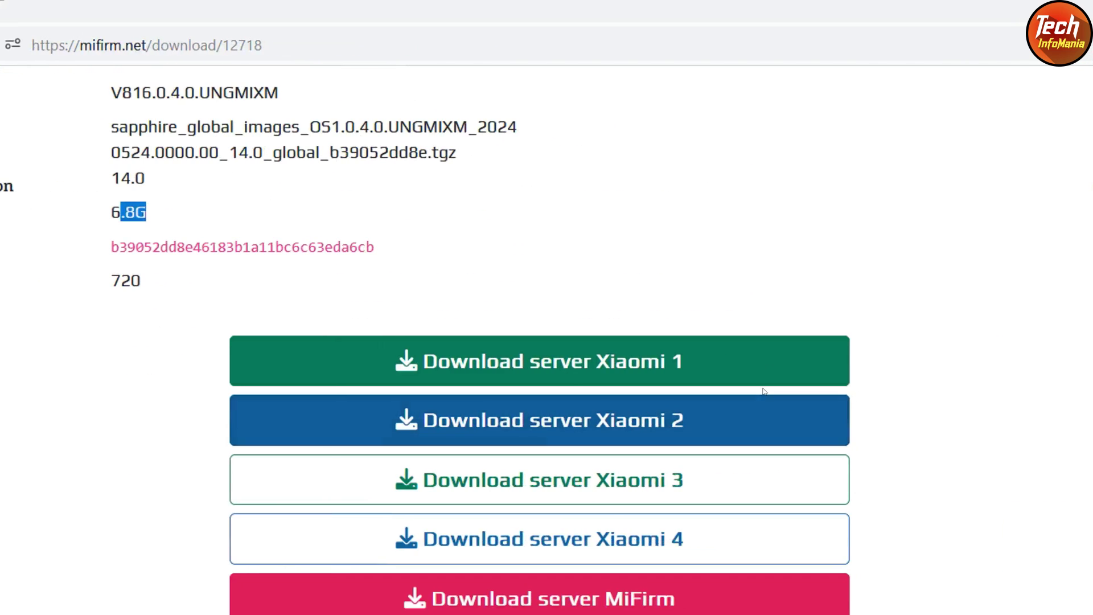
scroll(854, 381, "down", 2)
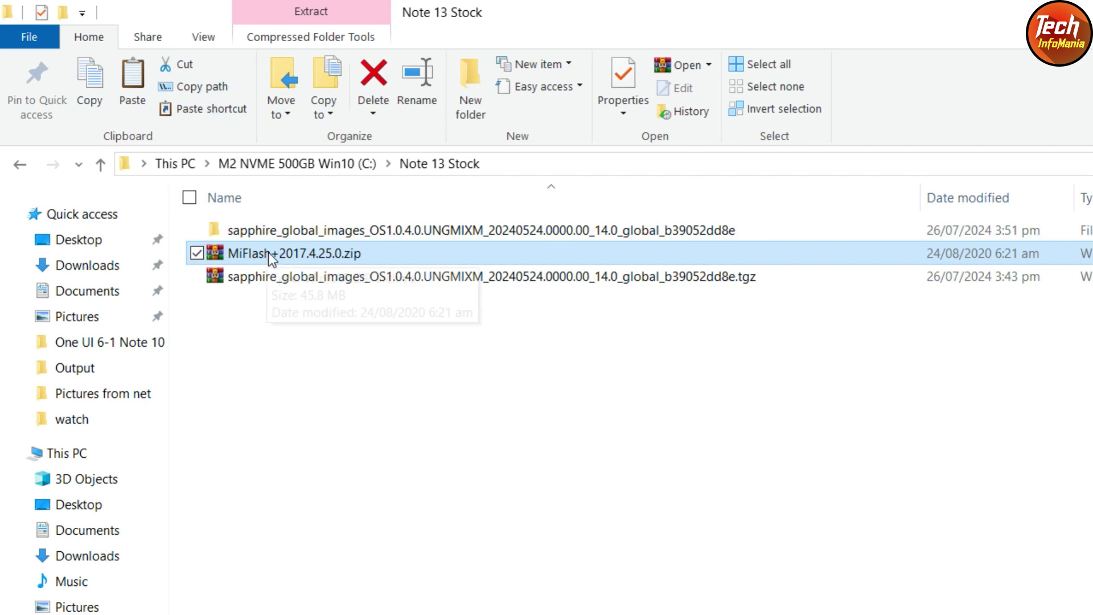
Extract MiFlash+2017.4.25.0.zip into its own folder and open the extracted sapphire ROM folder
right_click(317, 256)
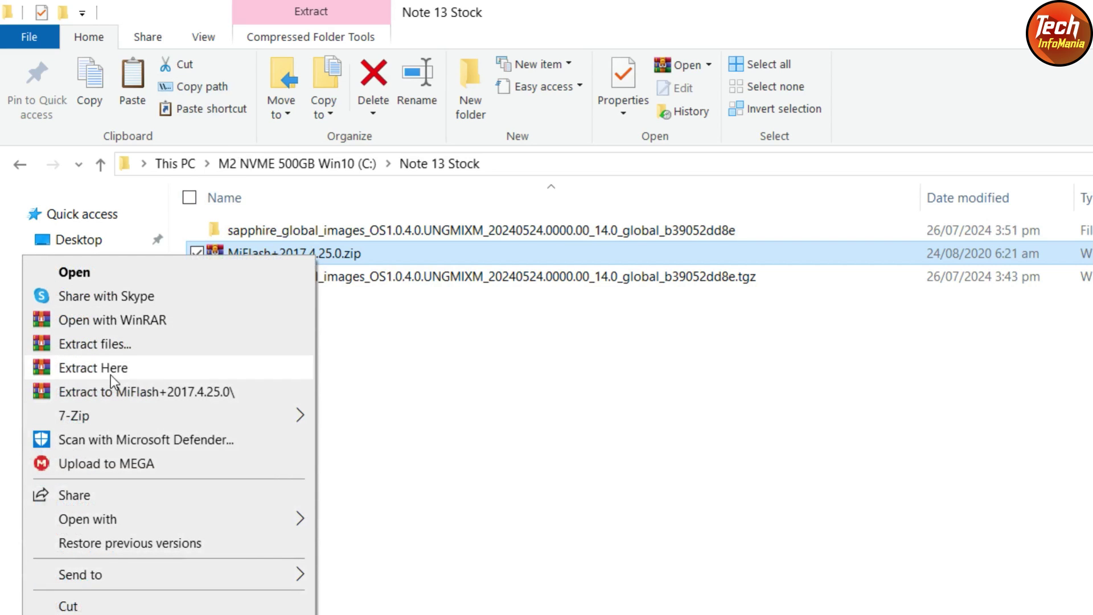
left_click(285, 391)
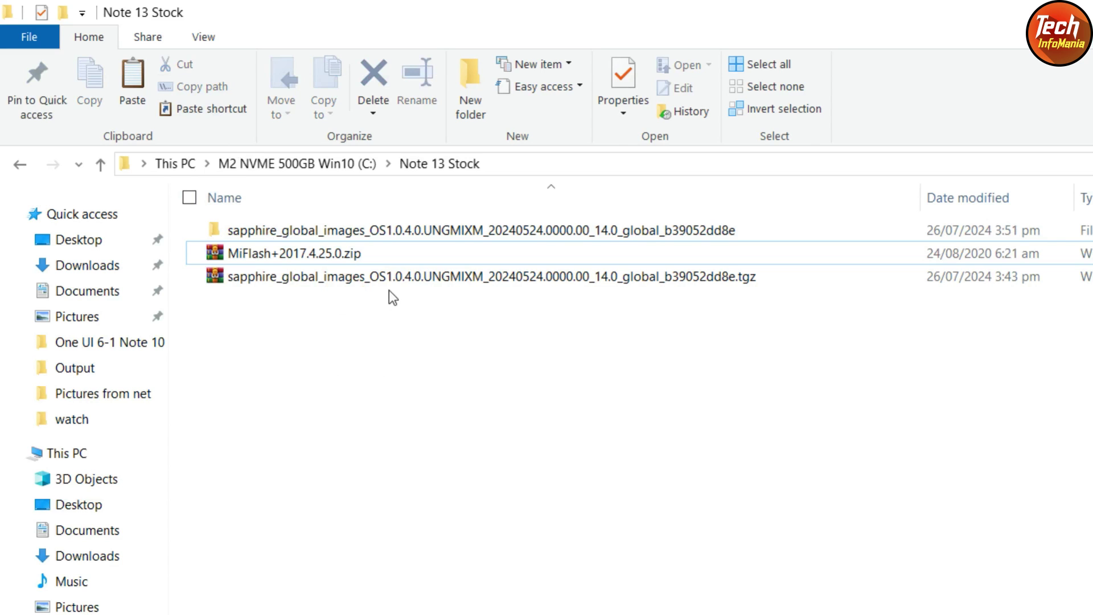
left_click(401, 279)
right_click(436, 279)
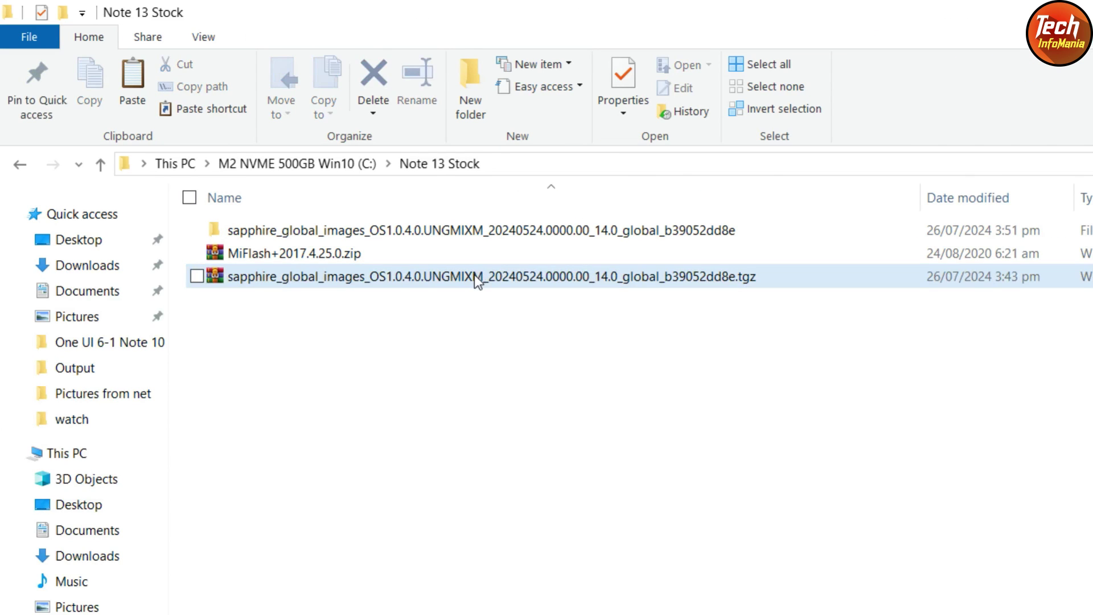
double_click(431, 231)
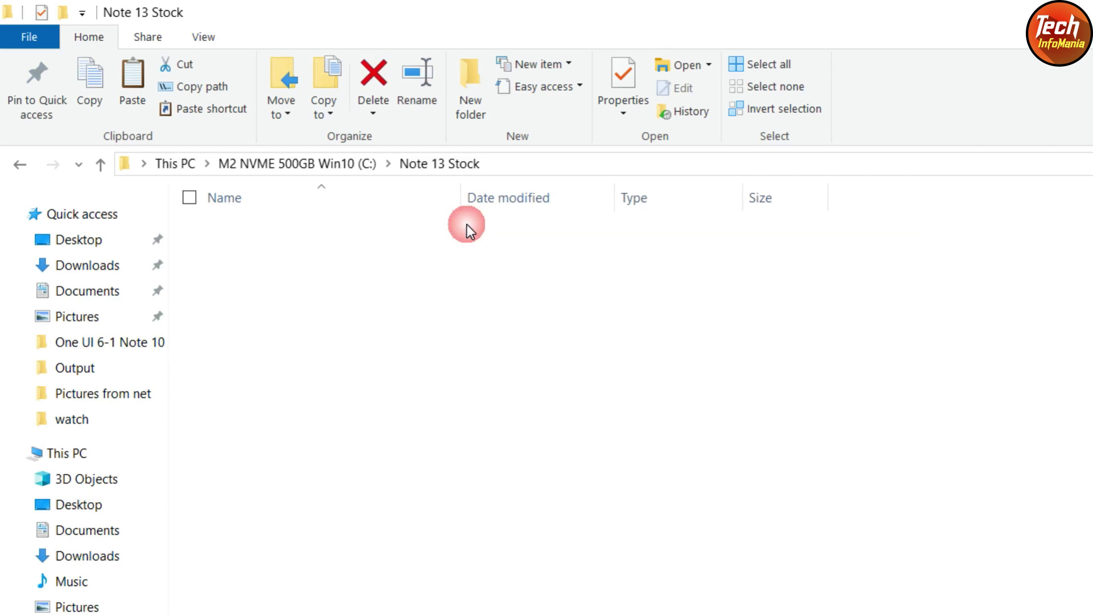
Check that sapphire_global_images_OS1.0.4.0.UNGMIXM_14.0 holds the images folder, adb.exe and flash_all scripts
left_click_drag(477, 212, 665, 213)
double_click(347, 237)
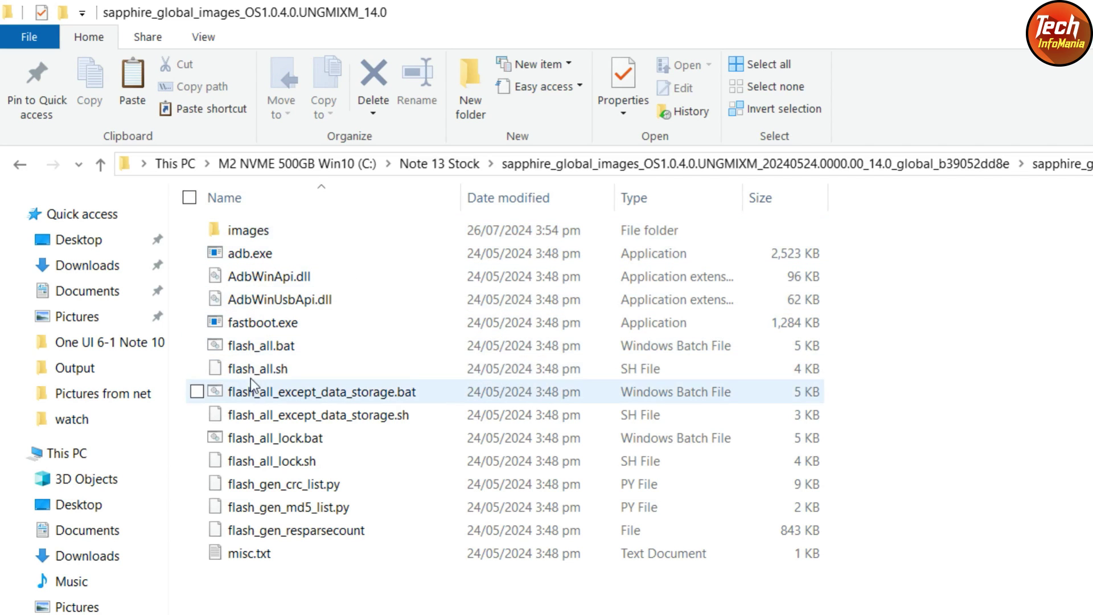
left_click(20, 165)
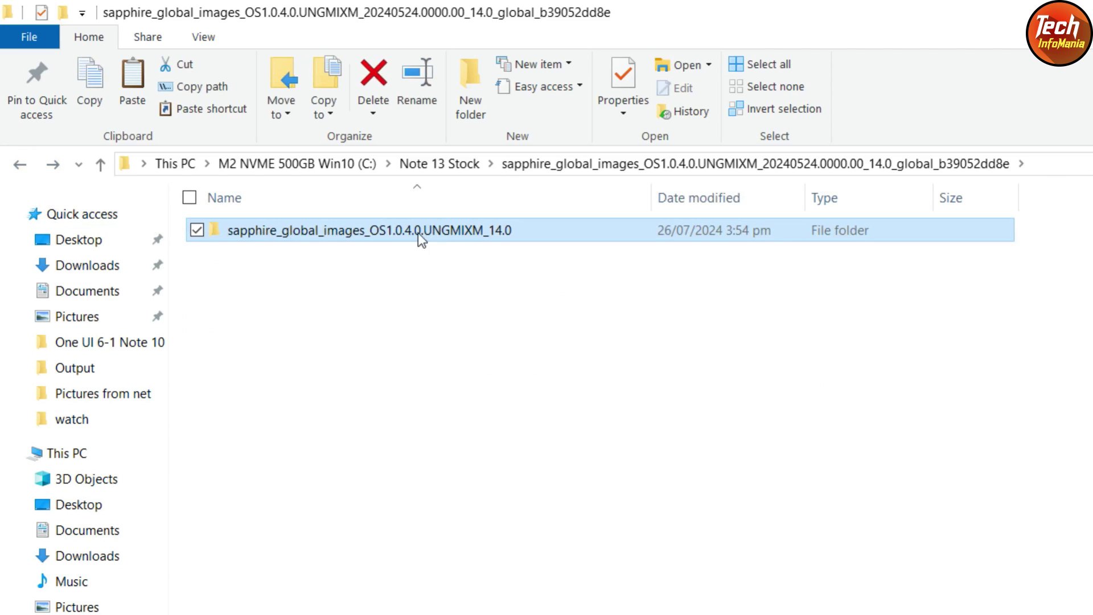
mouse_move(507, 231)
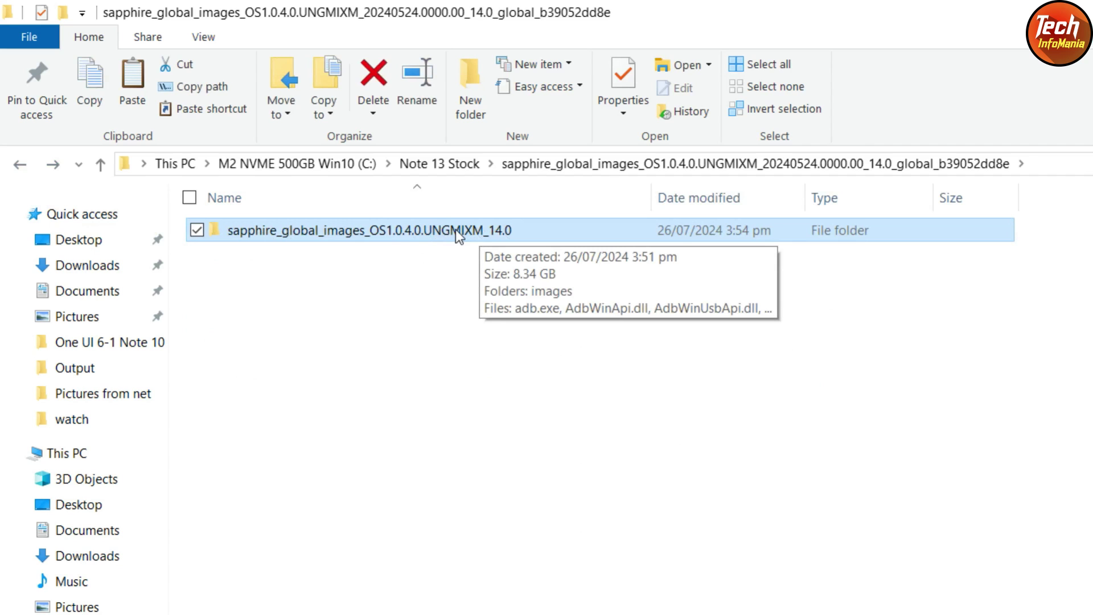
Copy the sapphire_global_images_OS1.0.4.0.UNGMIXM_14.0 folder and go to the C: drive root
right_click(429, 233)
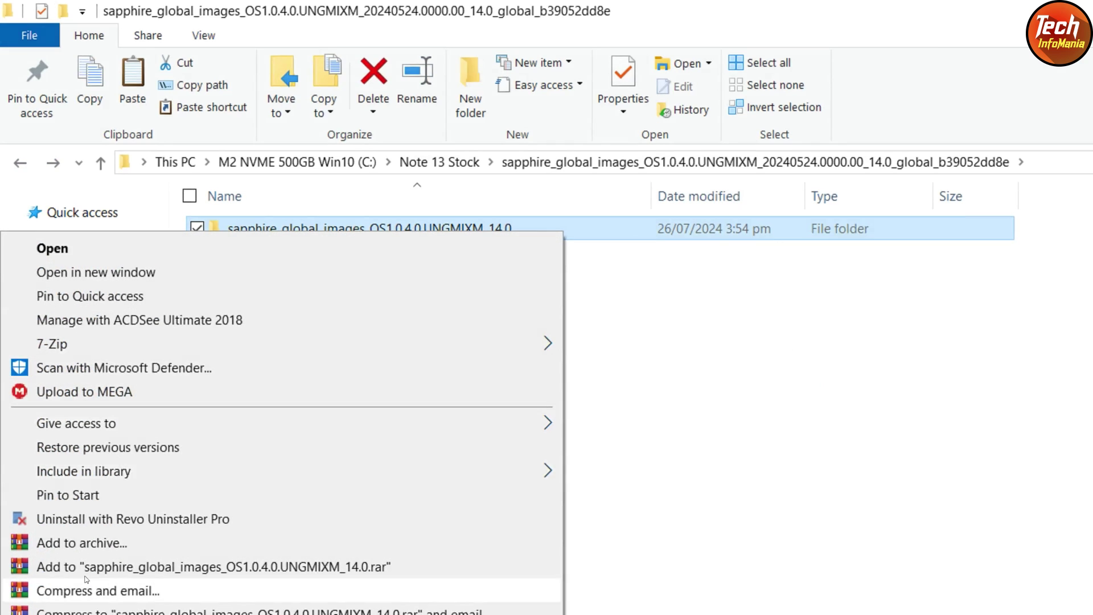
left_click(63, 485)
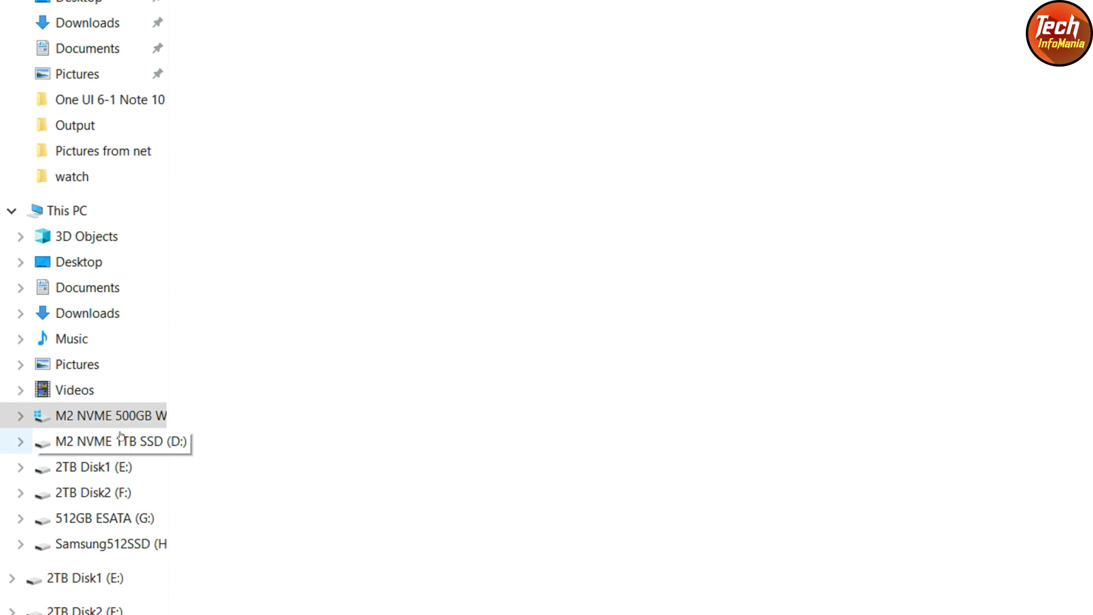
key("ctrl+v")
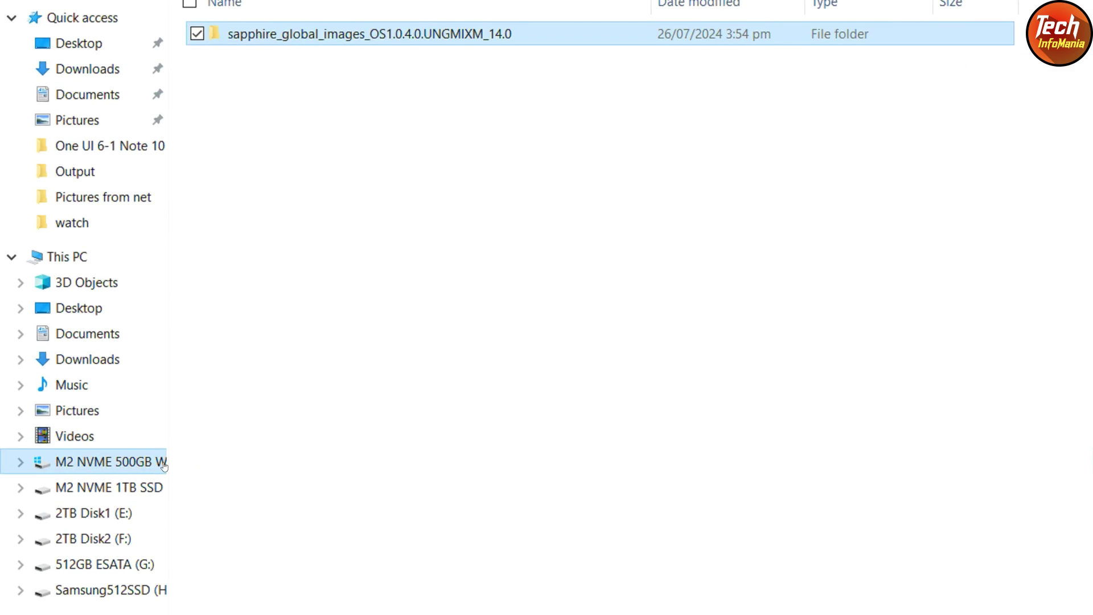
left_click(134, 461)
Paste the sapphire ROM folder into the C: drive root and open it to check its files
right_click(499, 262)
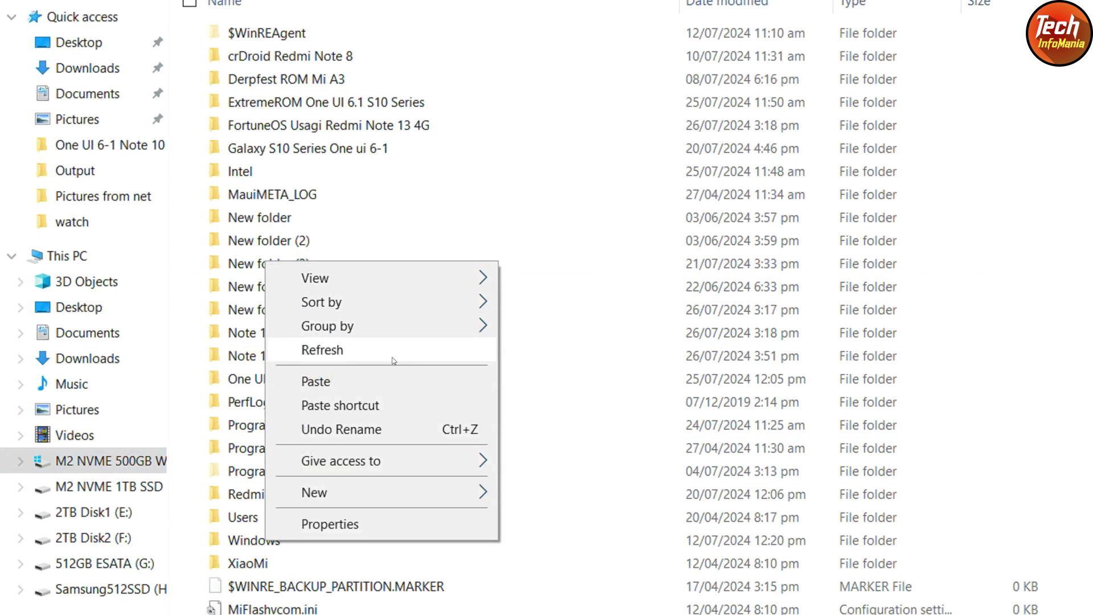
left_click(351, 390)
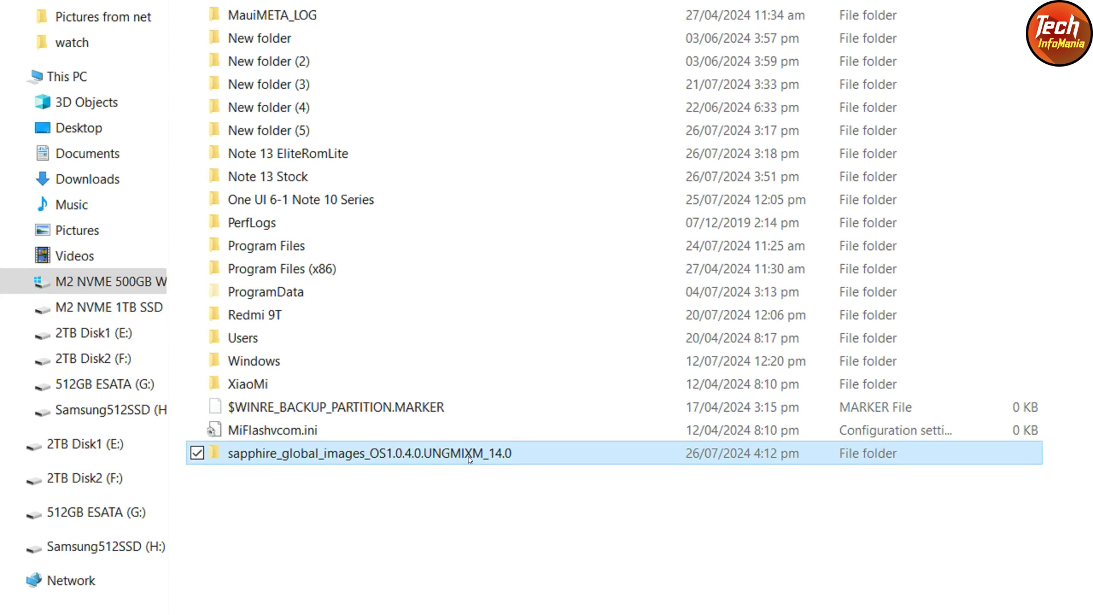
mouse_move(468, 535)
double_click(468, 456)
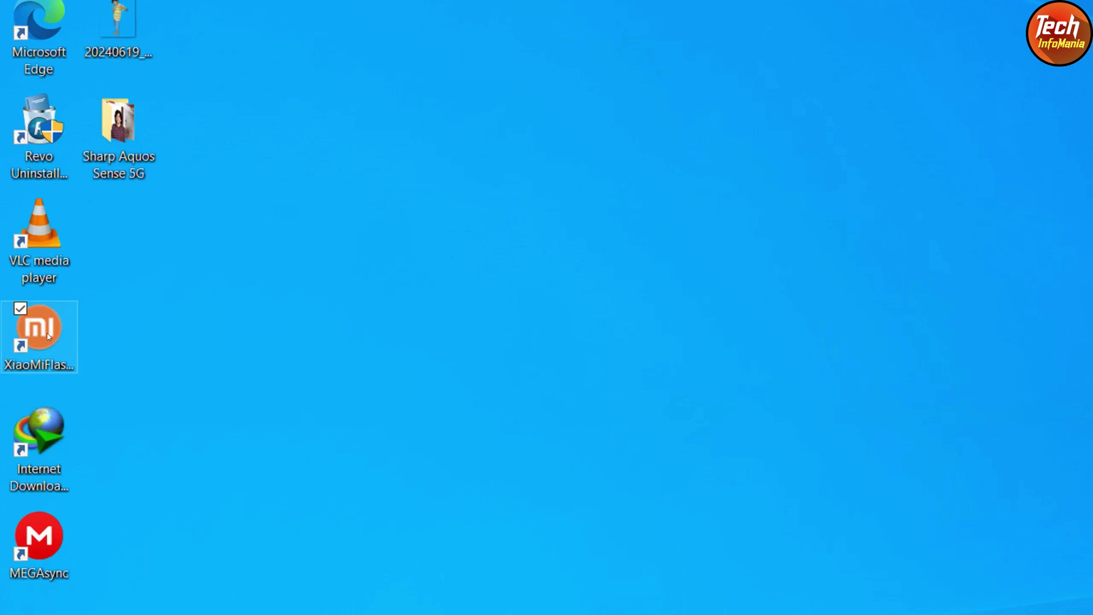
Launch XiaoMiFlash.exe and bring up its ROM folder browser
left_click(36, 349)
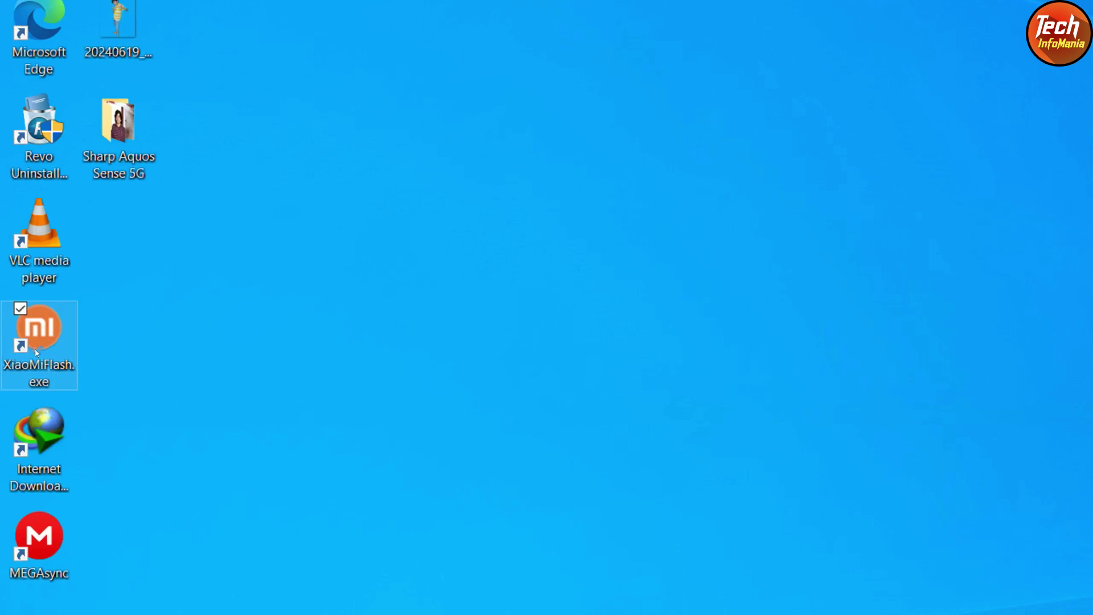
double_click(36, 351)
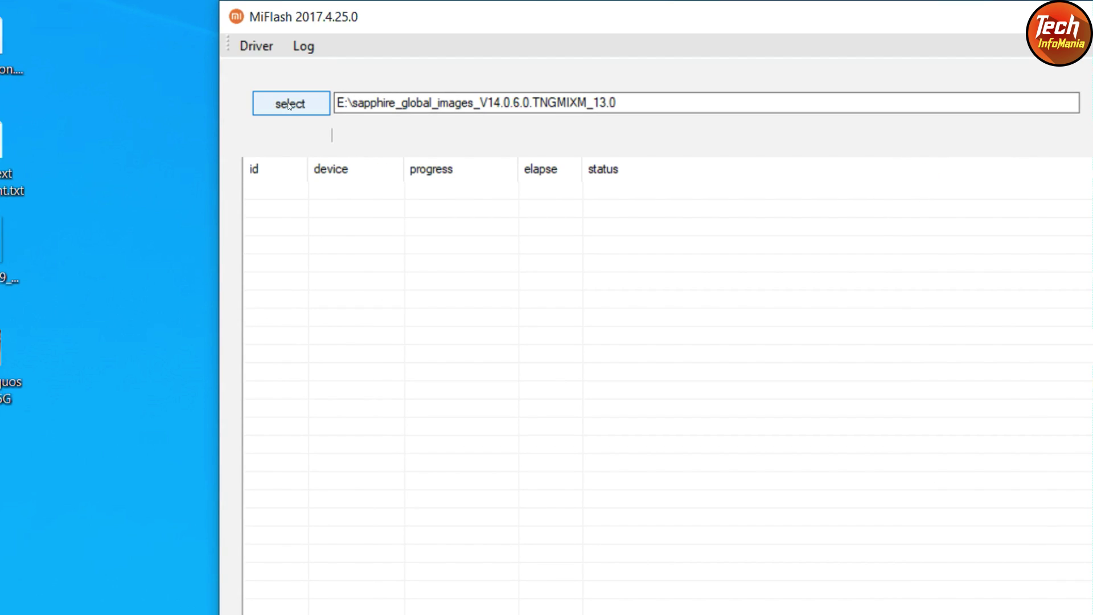
left_click(280, 96)
left_click_drag(898, 435, 603, 66)
left_click_drag(527, 65, 526, 46)
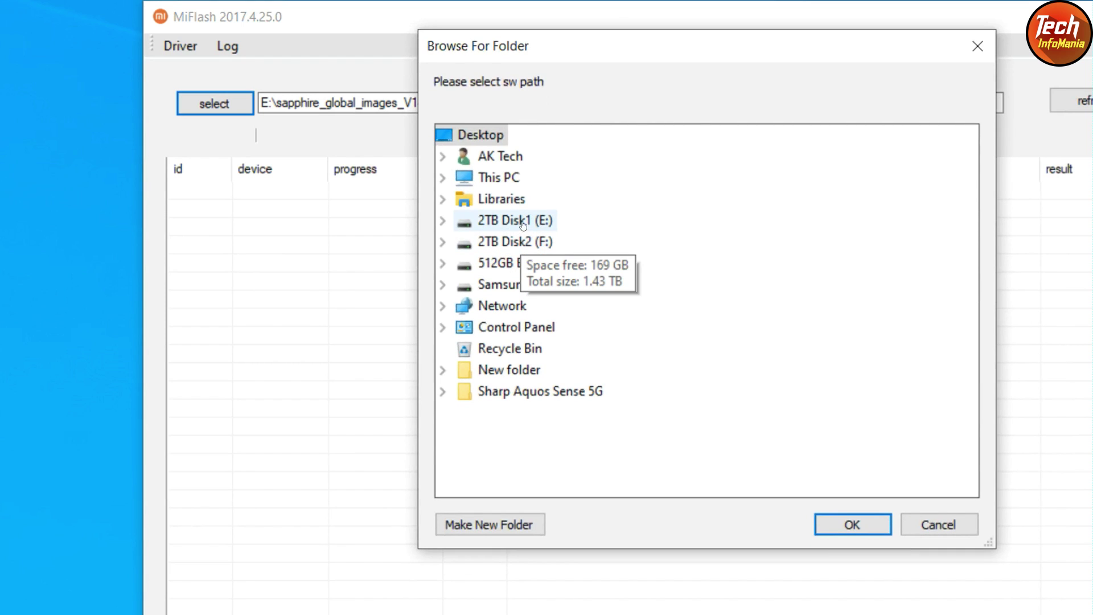
Set the ROM path to C:\sapphire_global_images_OS1.0.4.0.UNGMIXM_14.0
left_click(498, 177)
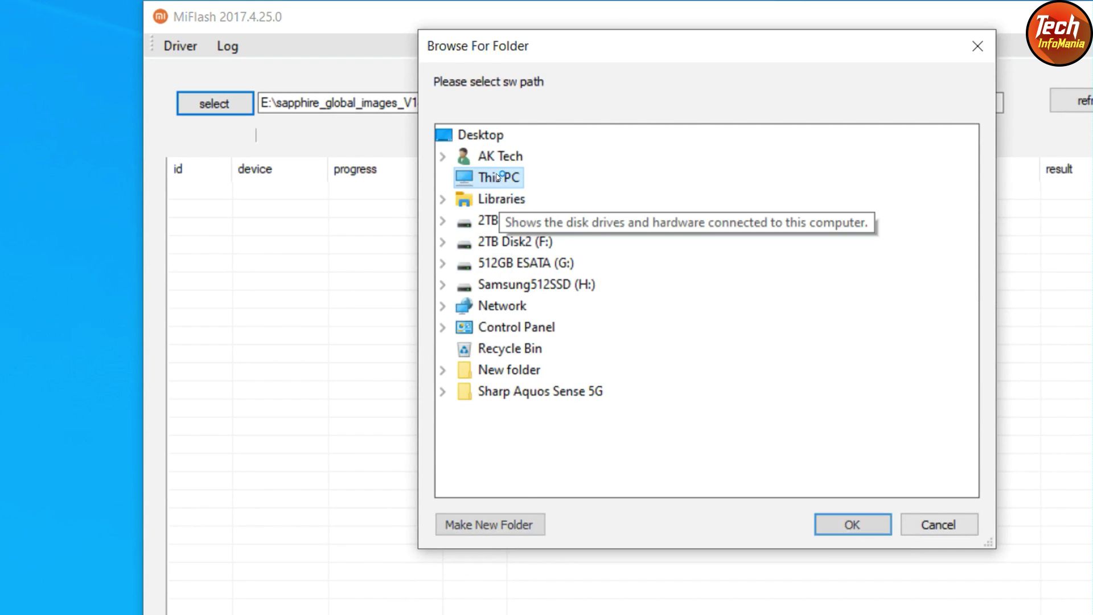
double_click(498, 177)
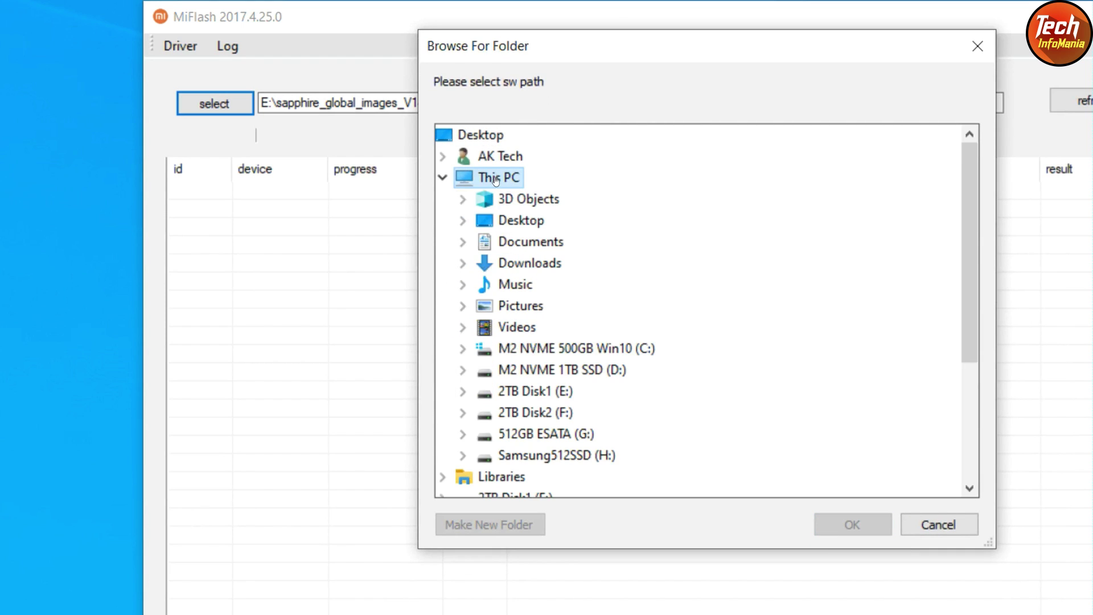
double_click(623, 348)
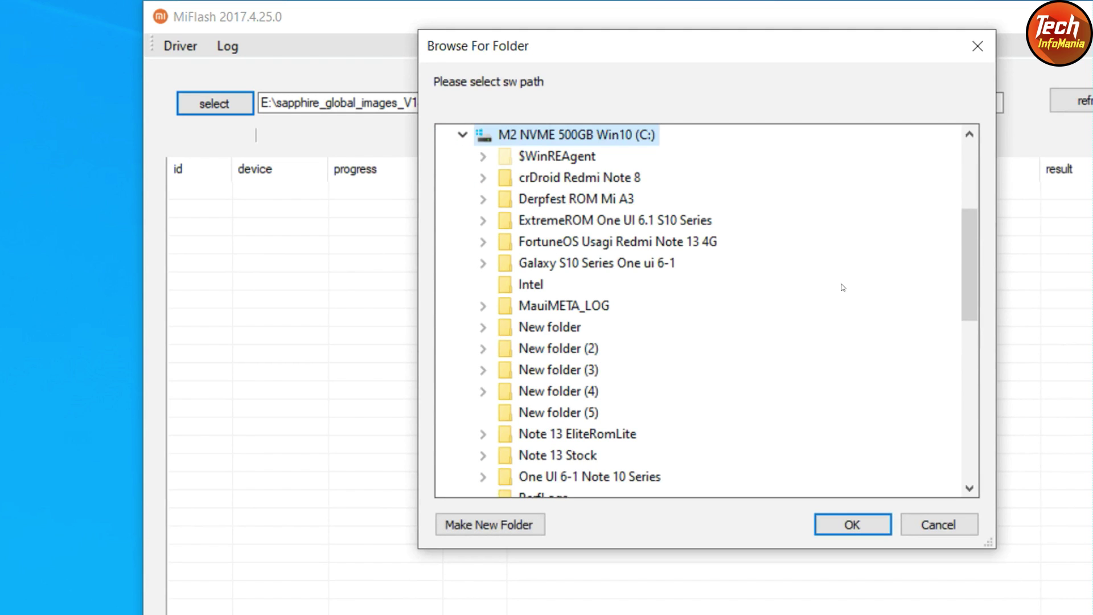
left_click_drag(969, 269, 970, 318)
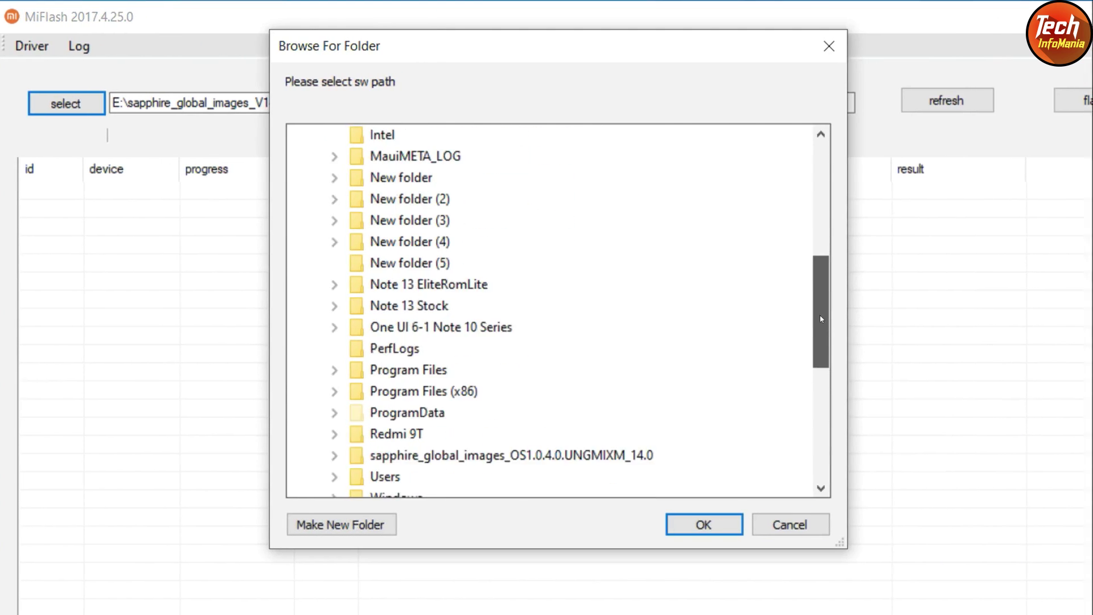
left_click_drag(821, 317, 821, 343)
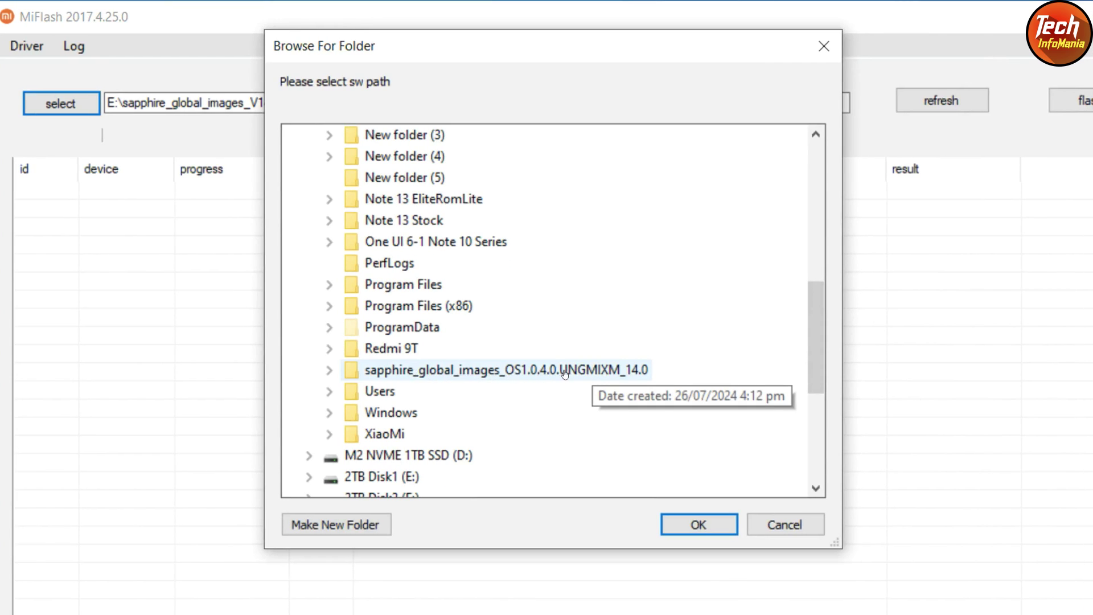
left_click(610, 372)
left_click(688, 456)
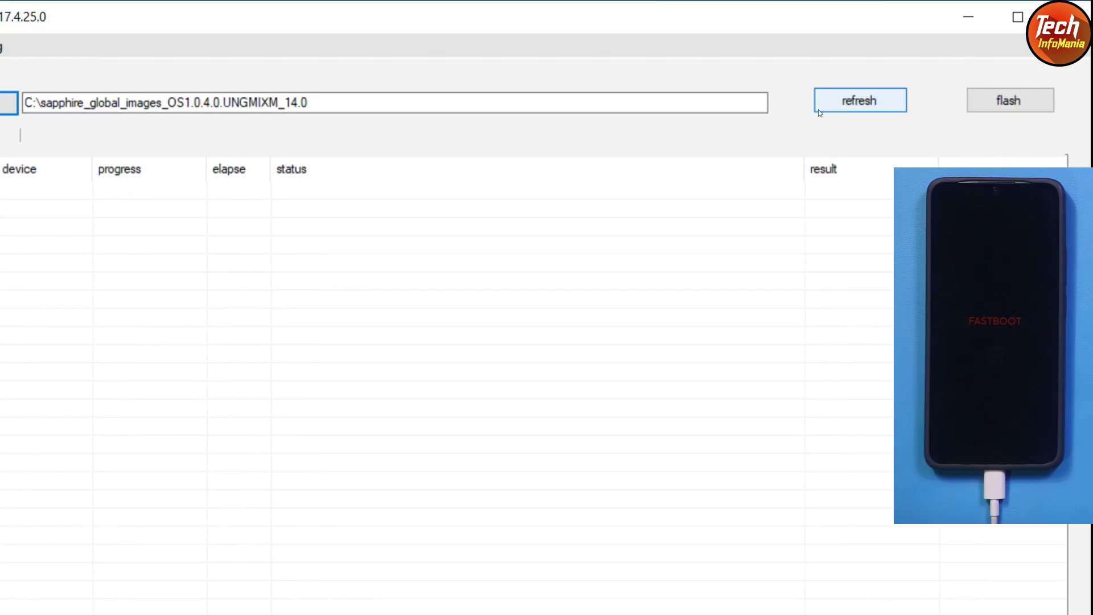
Refresh MiFlash's device list to detect the Redmi Note 13 in fastboot mode
left_click(818, 109)
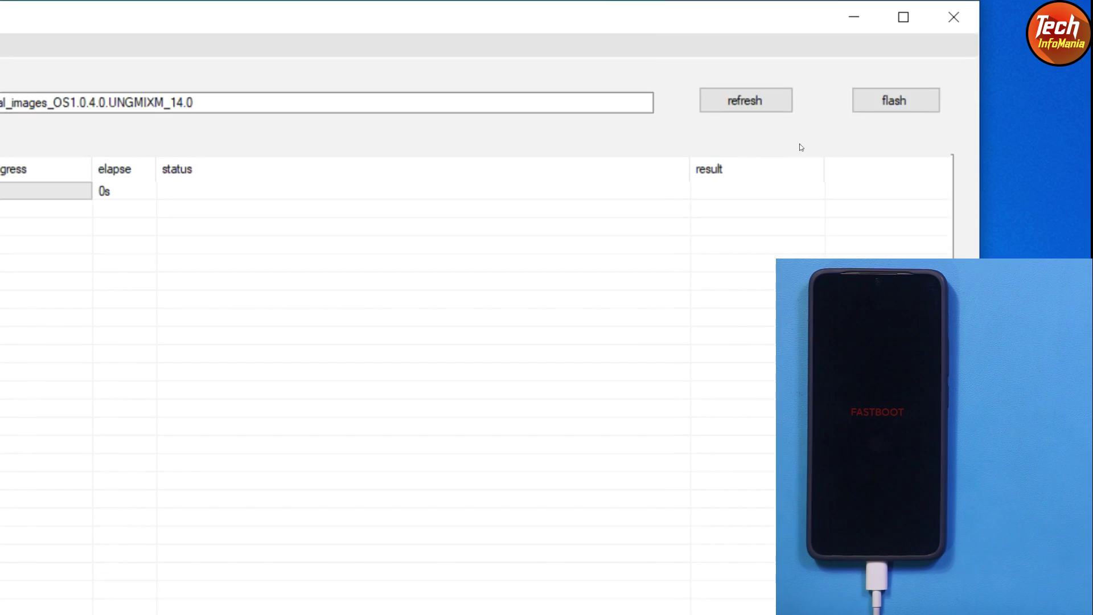
Flash the HyperOS ROM with clean all until success (588s), then close MiFlash
left_click(816, 113)
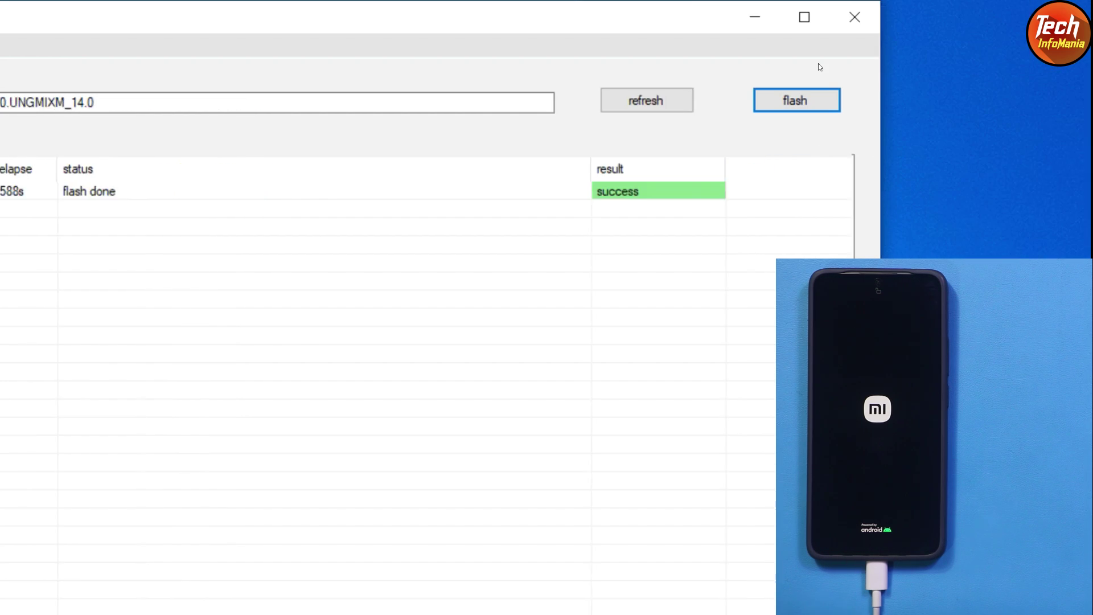
left_click(819, 25)
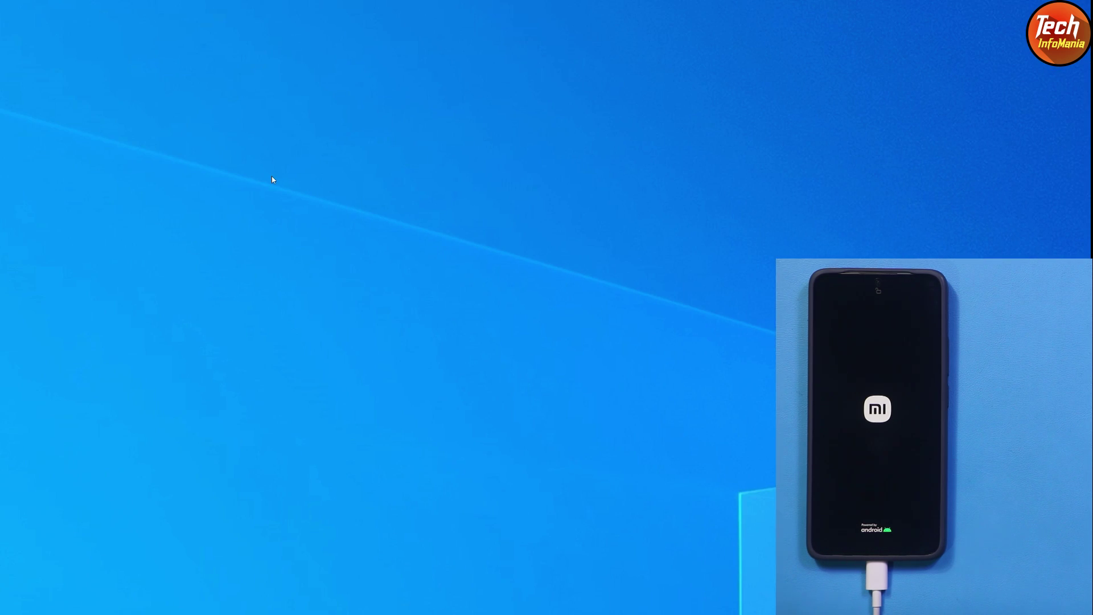